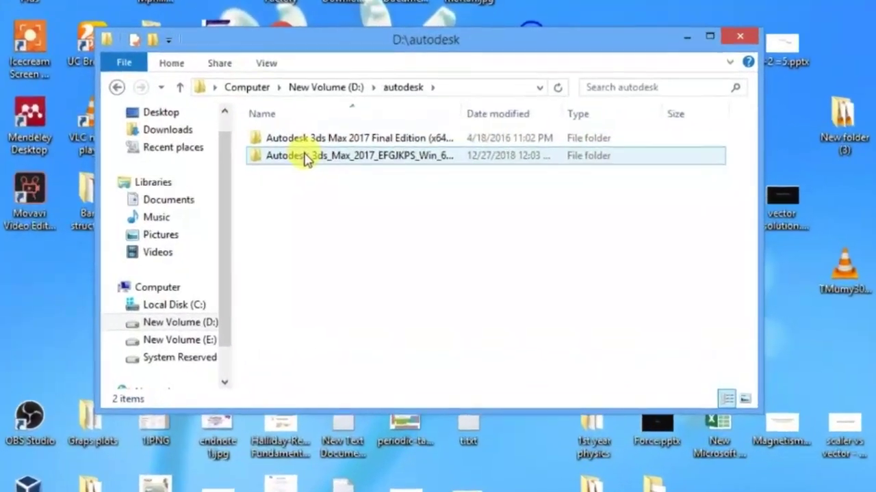
Open the Autodesk_3ds_Max_2017_EFGJKPS_Win_64bit folder and launch Setup.exe.
double_click(312, 167)
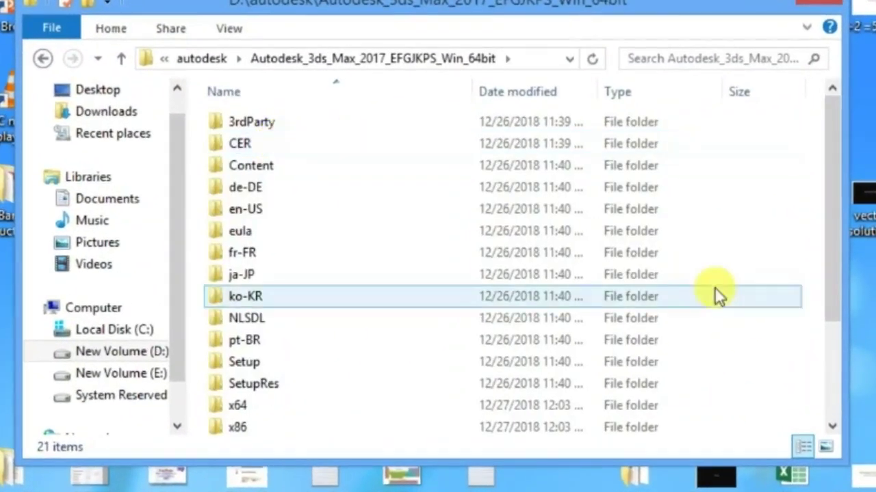
drag(835, 225, 841, 414)
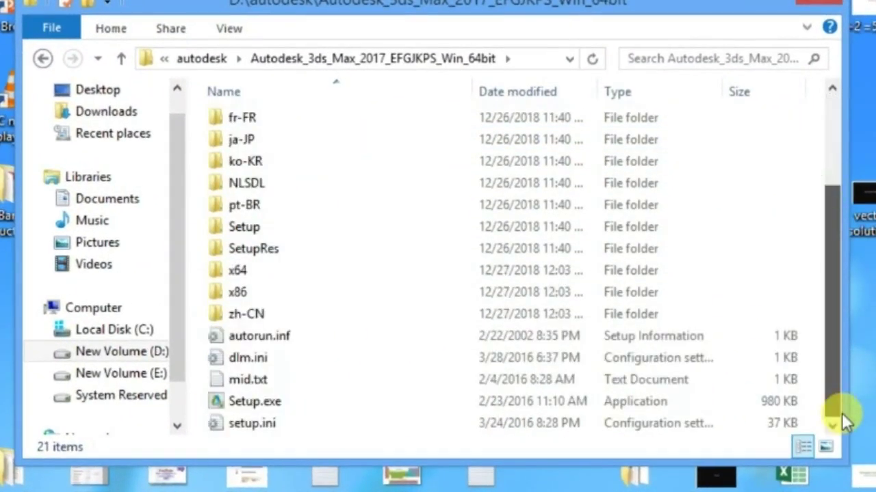
double_click(291, 402)
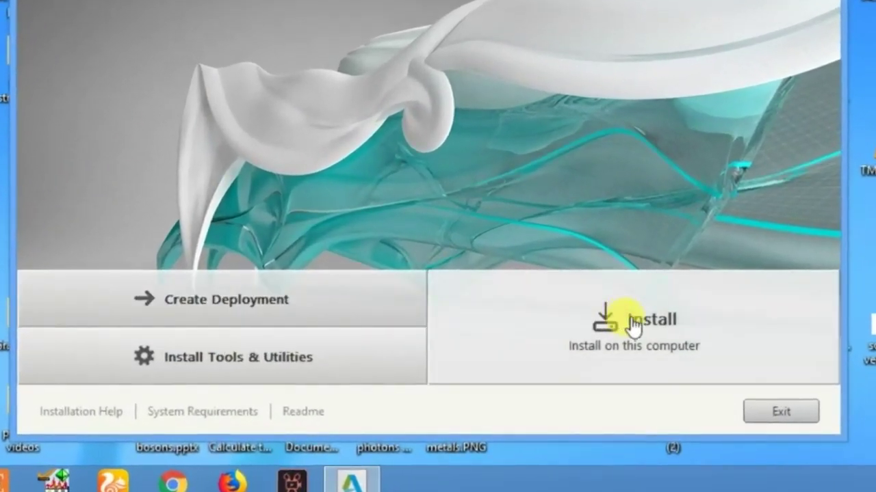
Choose Install on this computer, accept the license agreement, and continue to configuration.
click(632, 320)
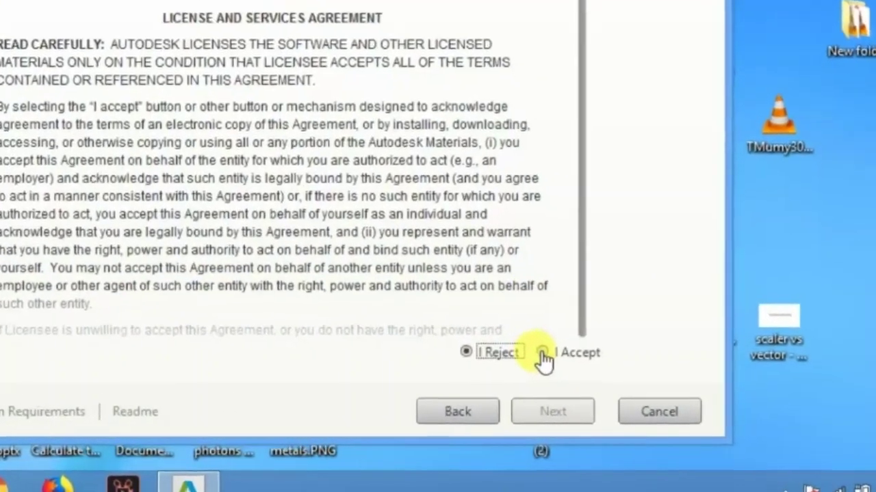
click(542, 353)
click(551, 411)
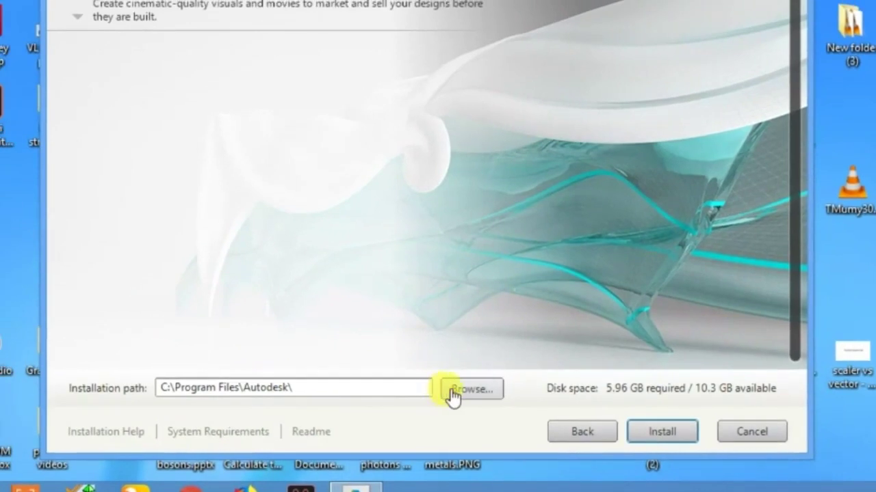
Browse to Program Files and set the install folder to Autodesk17.
click(453, 390)
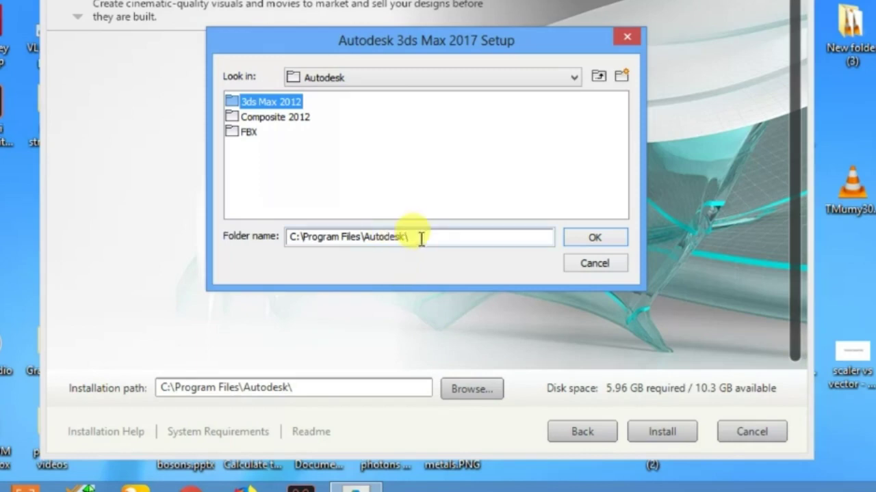
click(385, 209)
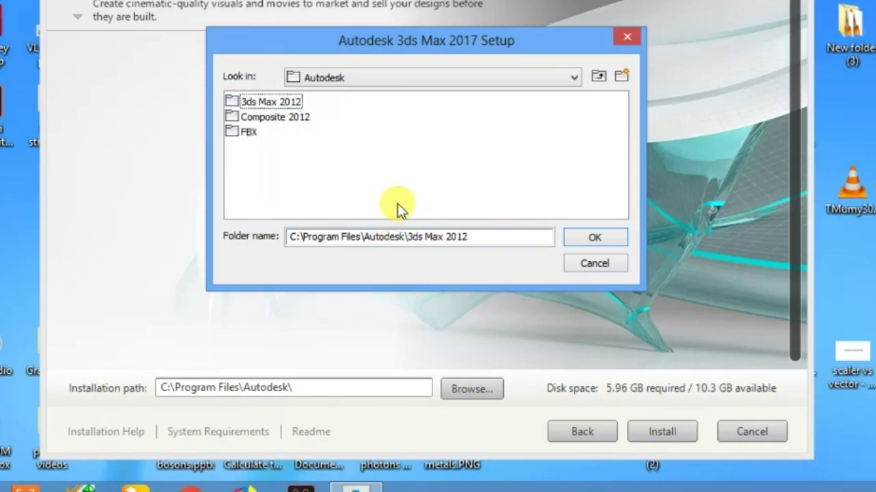
click(597, 77)
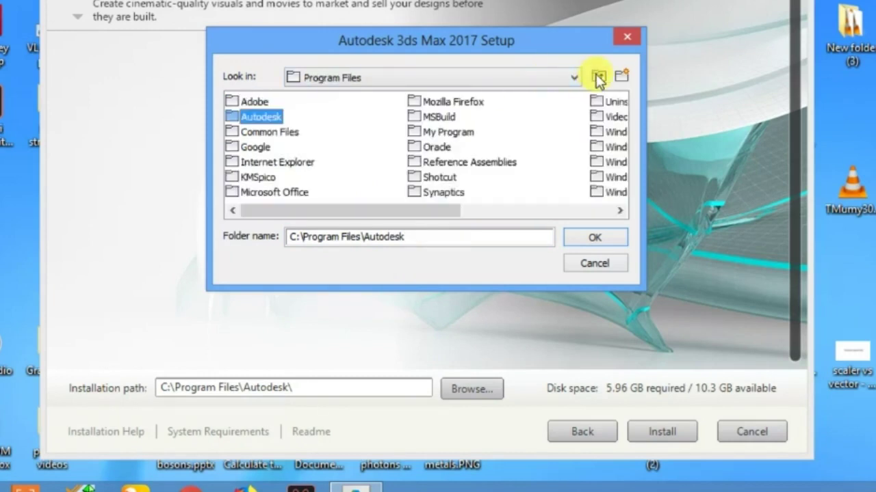
click(419, 237)
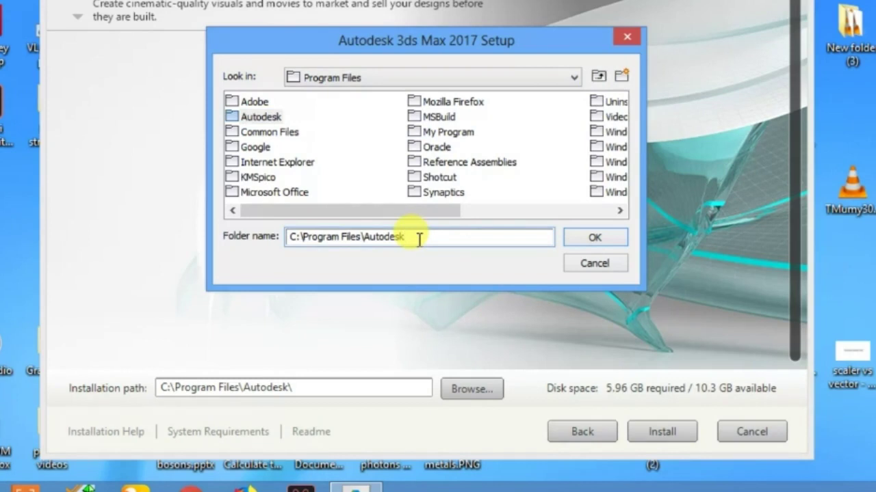
text(17)
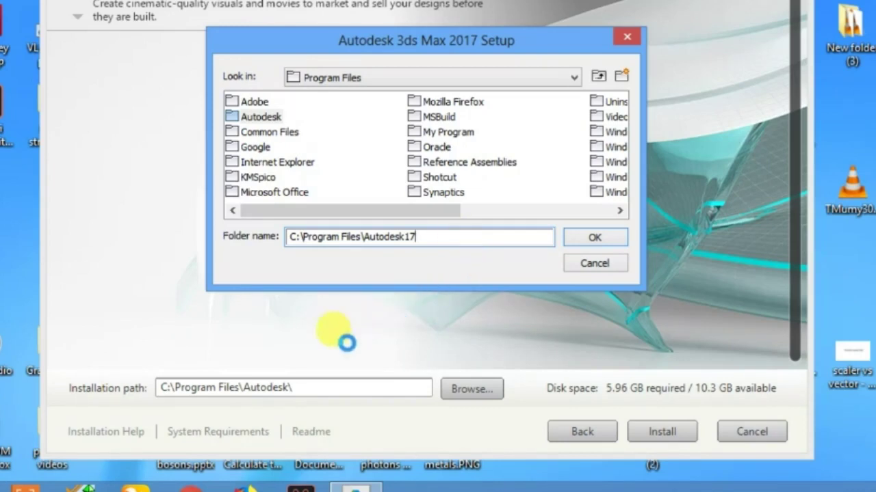
click(595, 238)
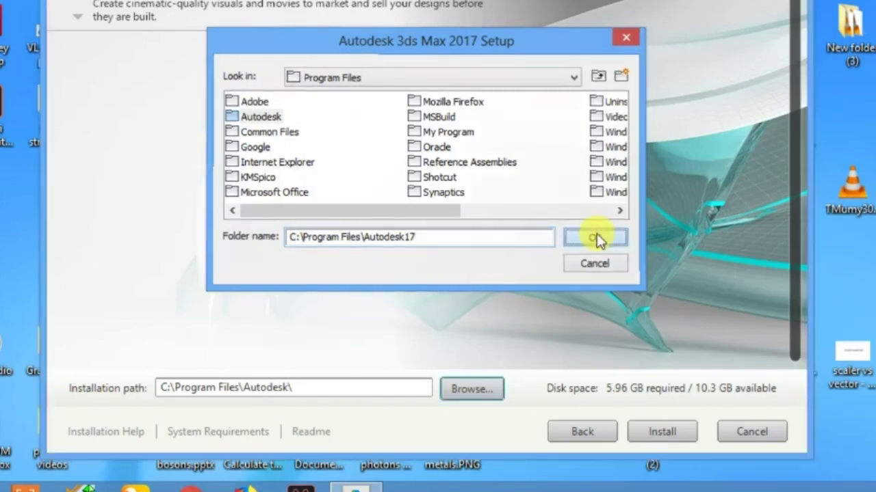
Confirm the C:\Program Files\Autodesk17\ path and start installing 3ds Max 2017.
click(454, 389)
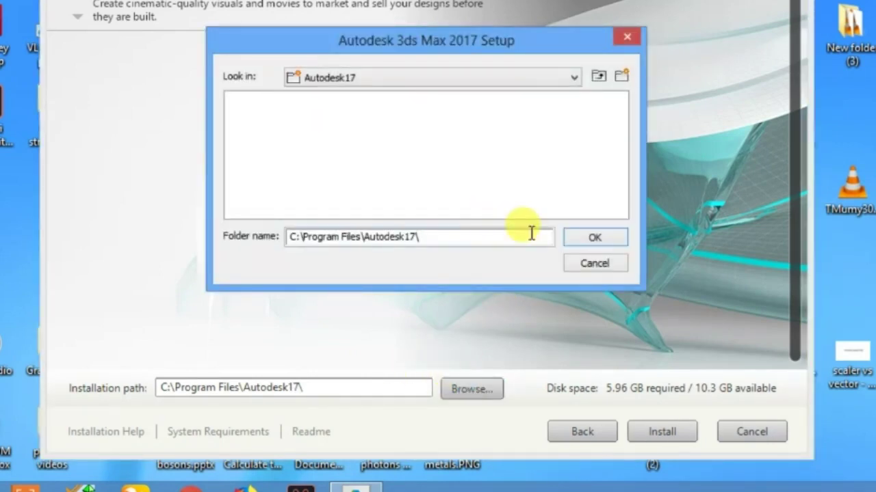
click(572, 240)
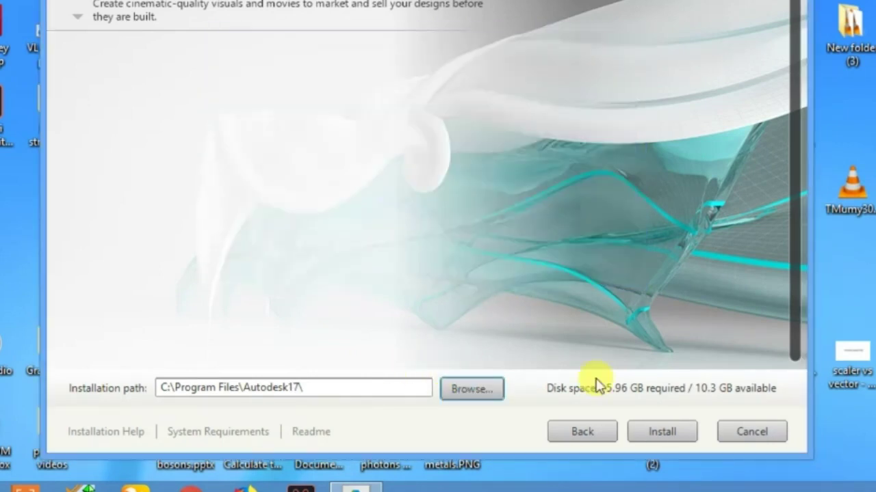
click(657, 435)
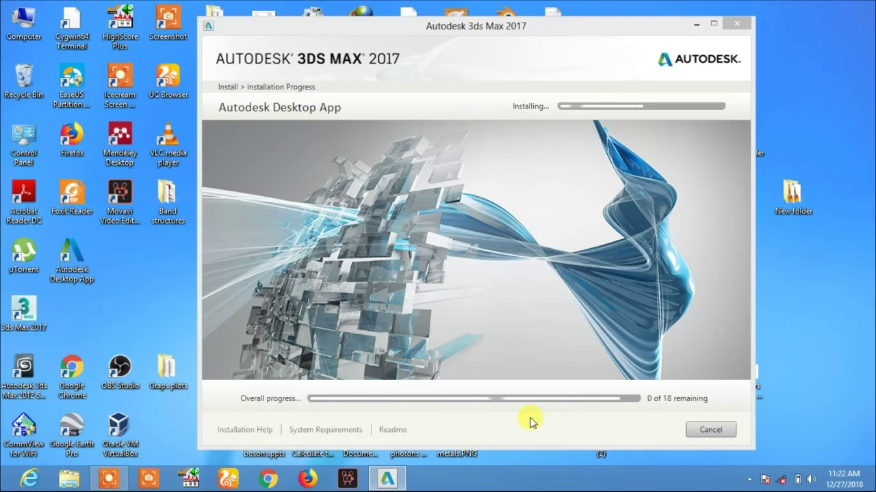
Bring the installer window back to the front while the 18 components install.
click(523, 422)
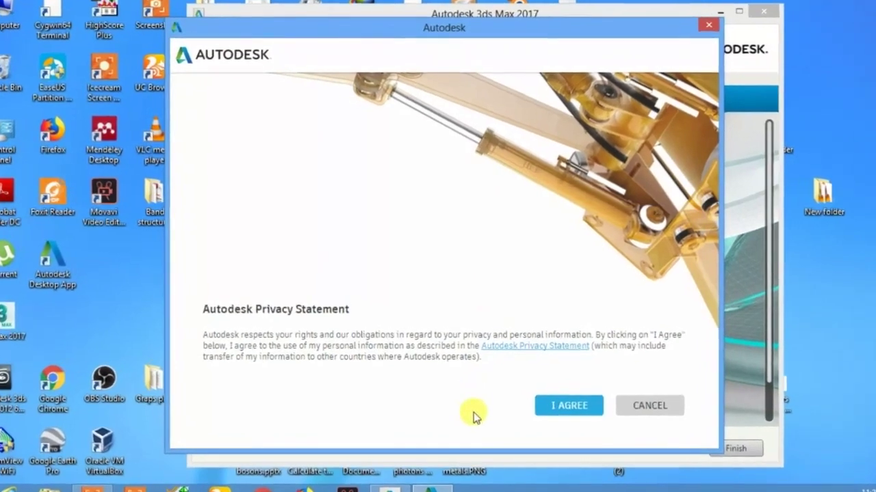
Agree to the privacy statement, retry the desktop app connection, and finish the installer.
click(564, 409)
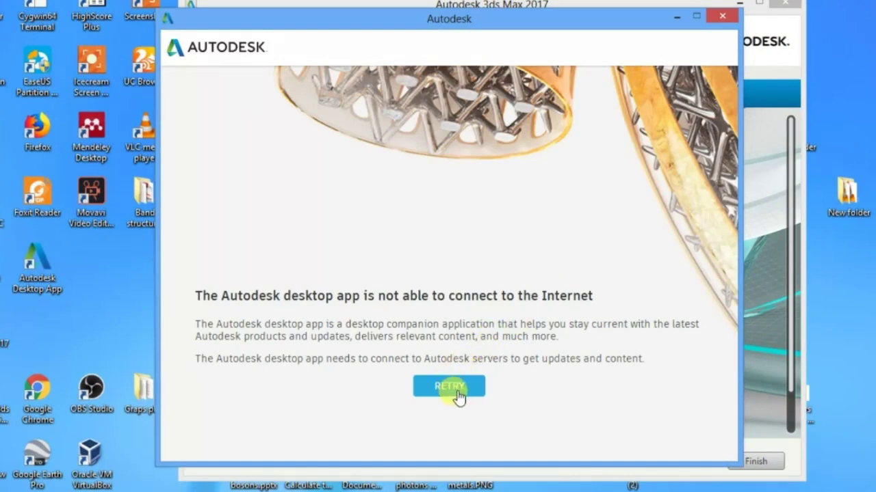
click(729, 18)
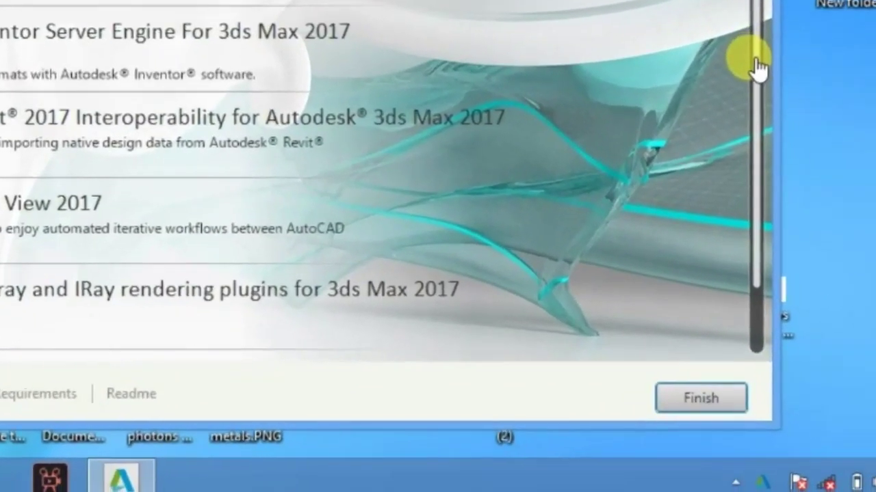
drag(759, 96, 754, 175)
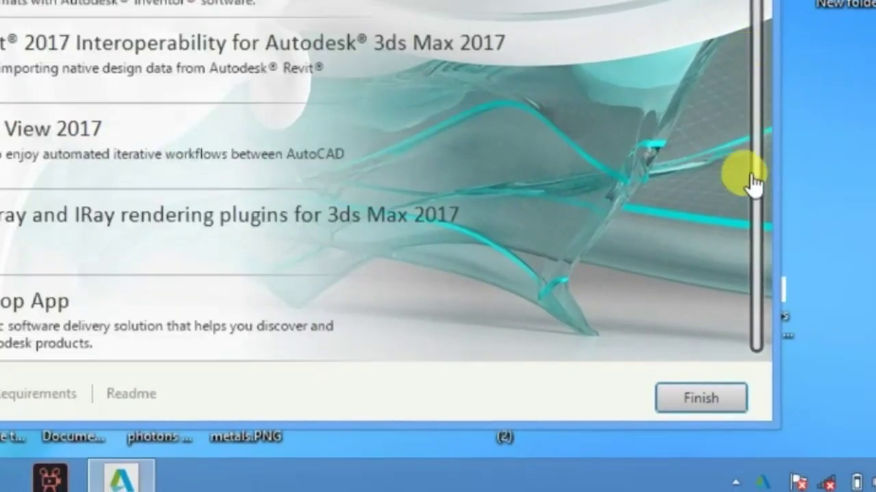
click(695, 395)
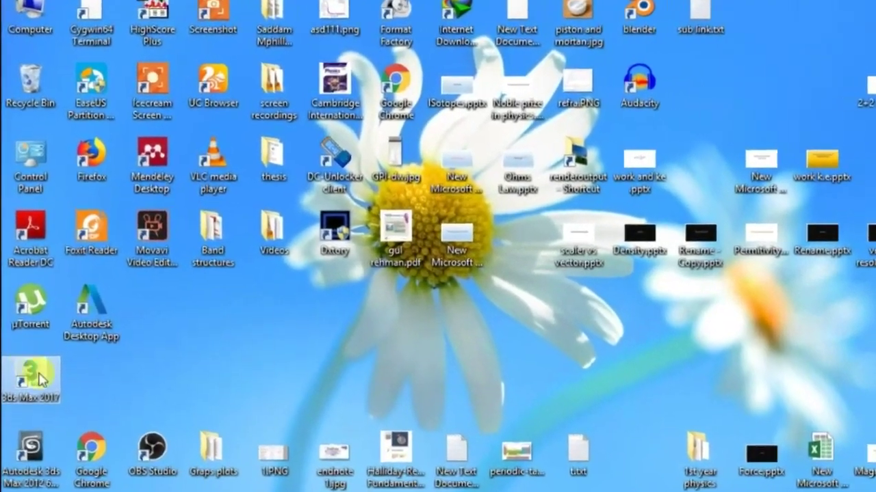
Launch 3ds Max 2017 with Open from its desktop shortcut's context menu.
right_click(40, 380)
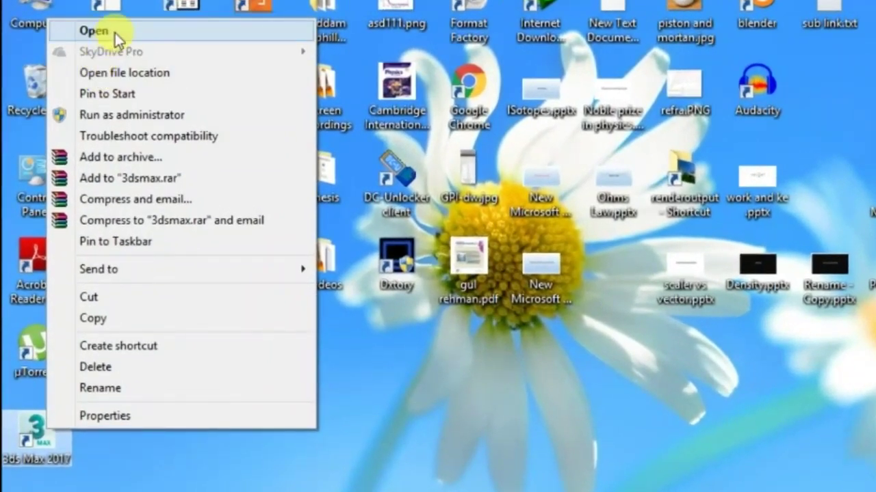
click(92, 37)
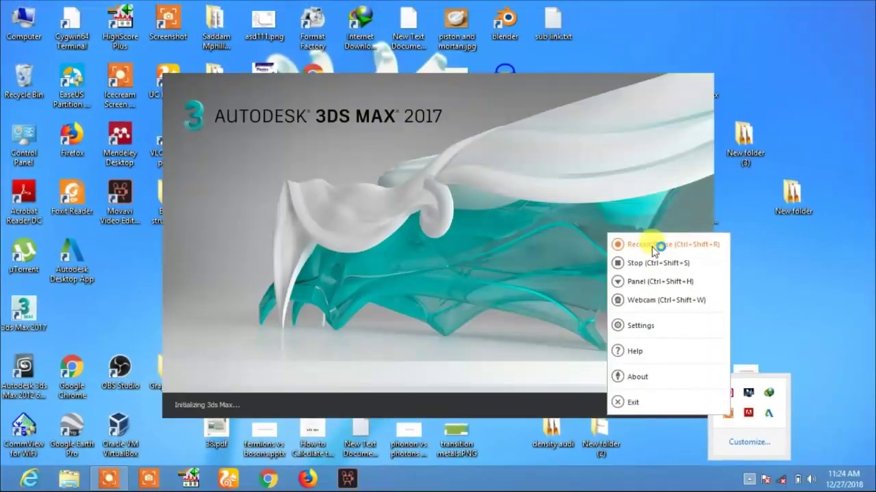
click(479, 303)
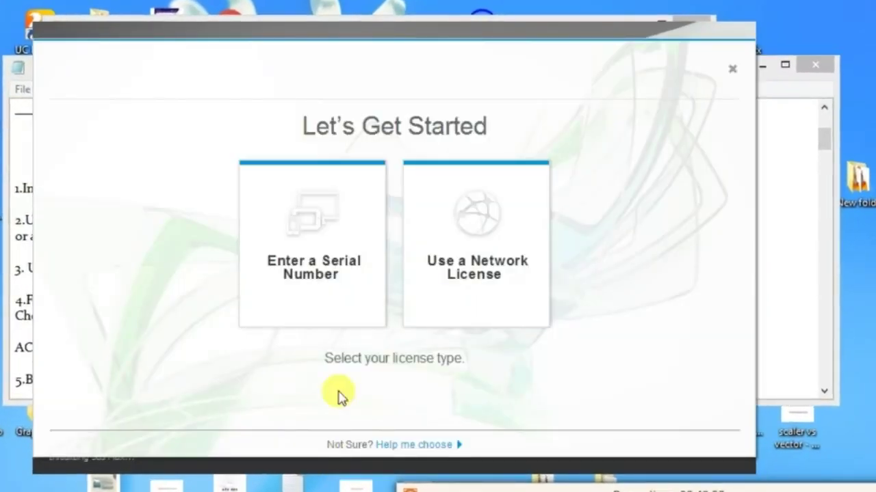
Choose serial-number licensing and accept the licensing privacy statement.
click(316, 265)
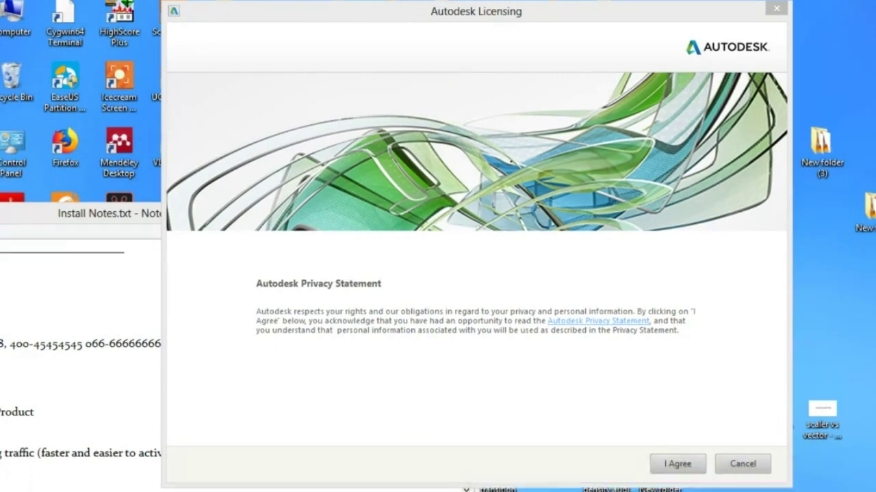
click(711, 480)
click(684, 463)
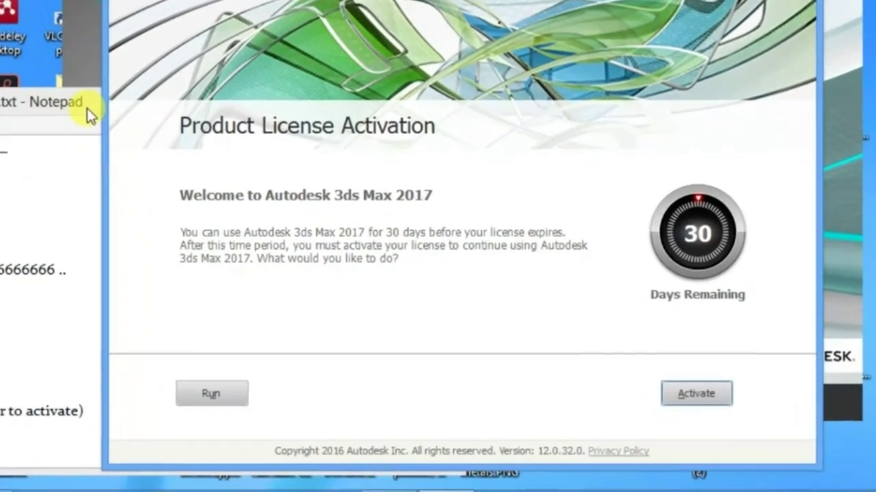
Move aside and close the notes window, then run 3ds Max without activating.
drag(84, 108, 56, 110)
click(415, 105)
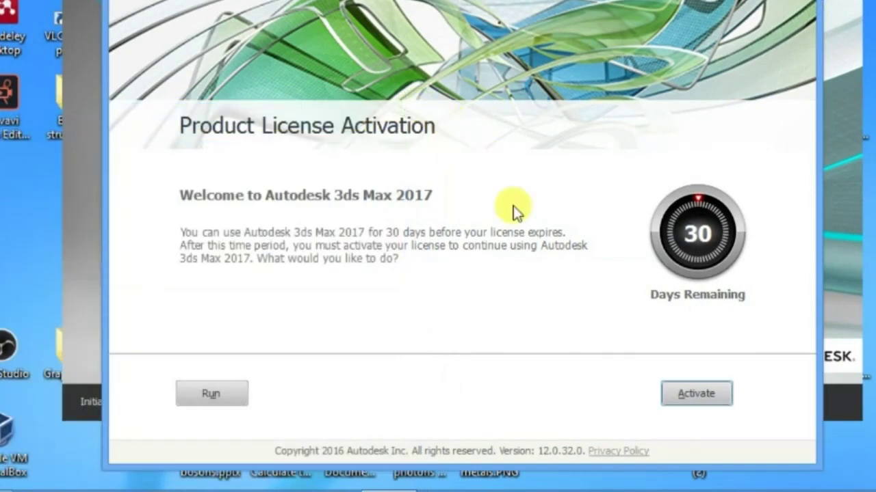
click(230, 400)
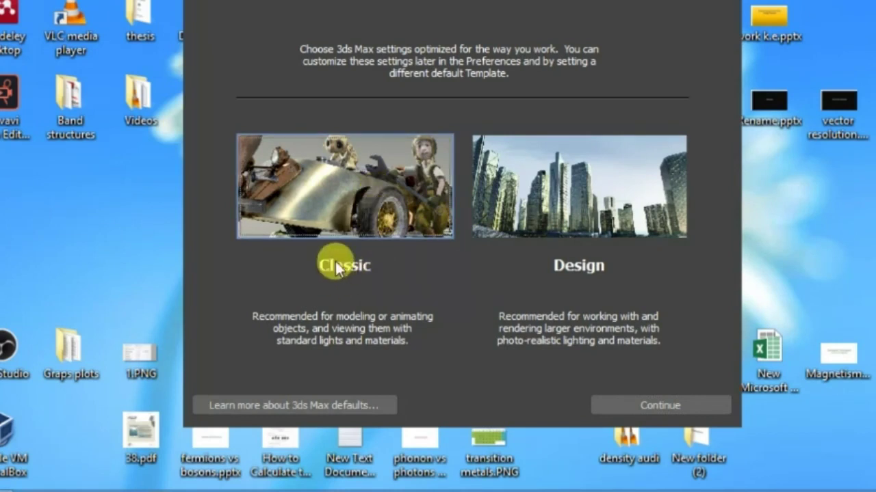
Pick the Classic default settings and continue into 3ds Max 2017.
click(662, 409)
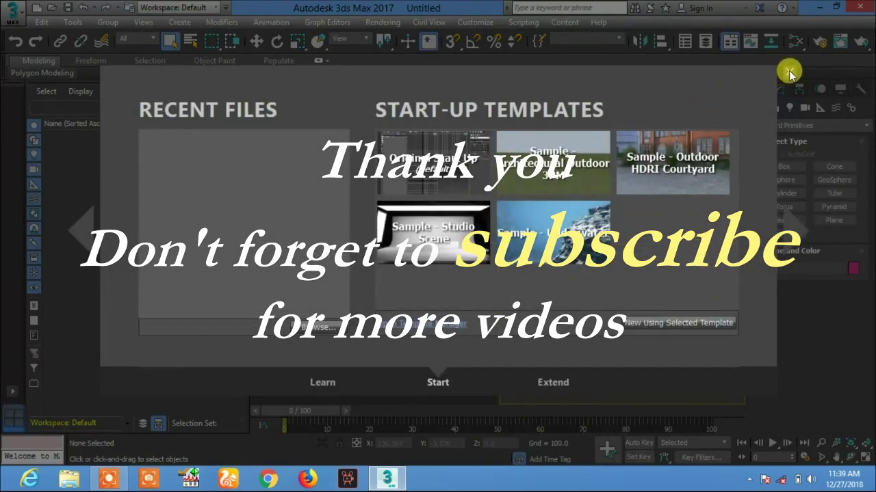
Close the welcome screen and draw a box in the Perspective view.
click(790, 72)
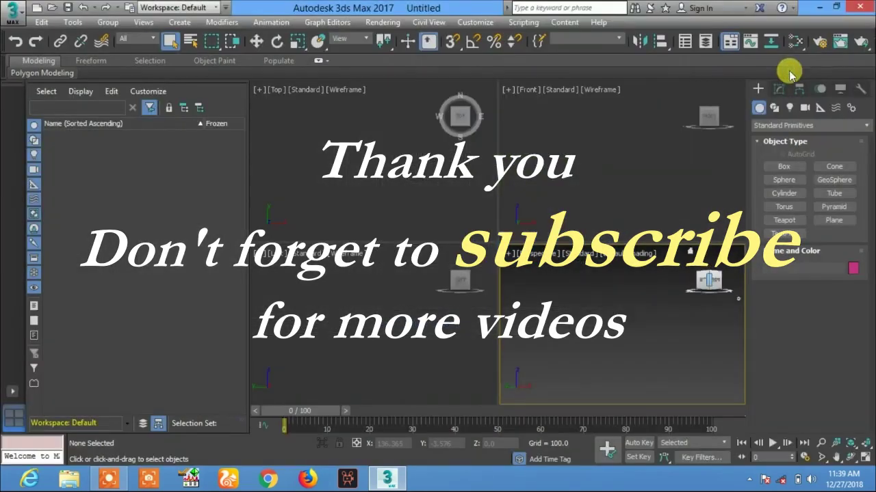
click(714, 288)
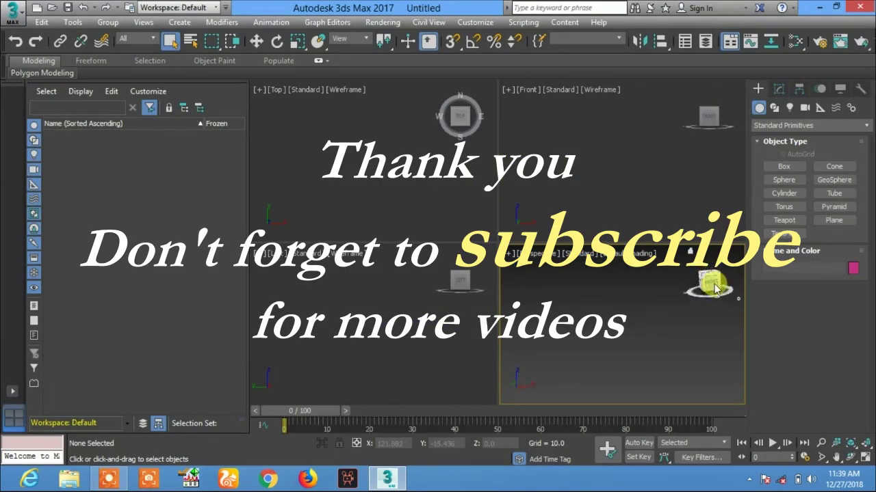
click(701, 279)
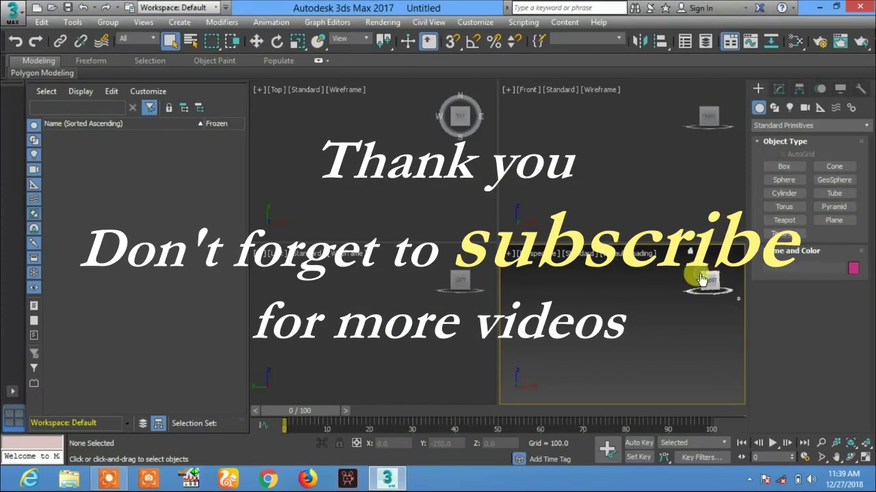
click(784, 170)
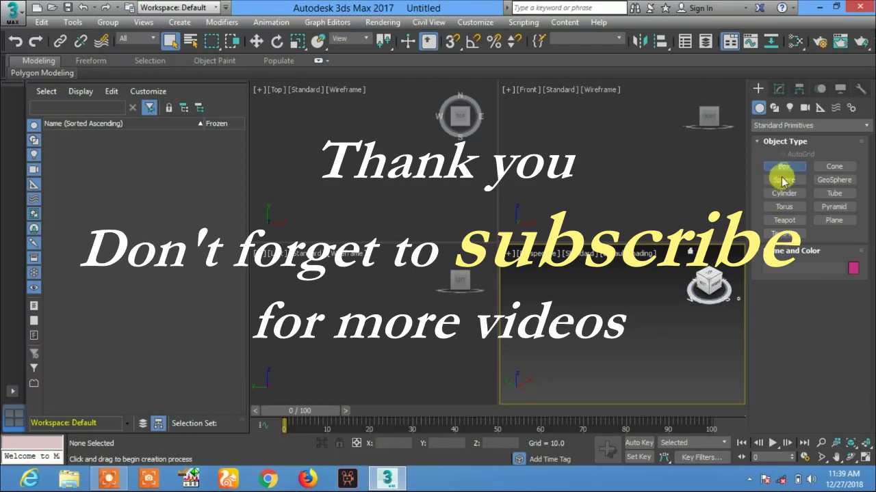
mouse_move(619, 322)
mouse_down()
mouse_move(642, 345)
mouse_move(606, 385)
mouse_up()
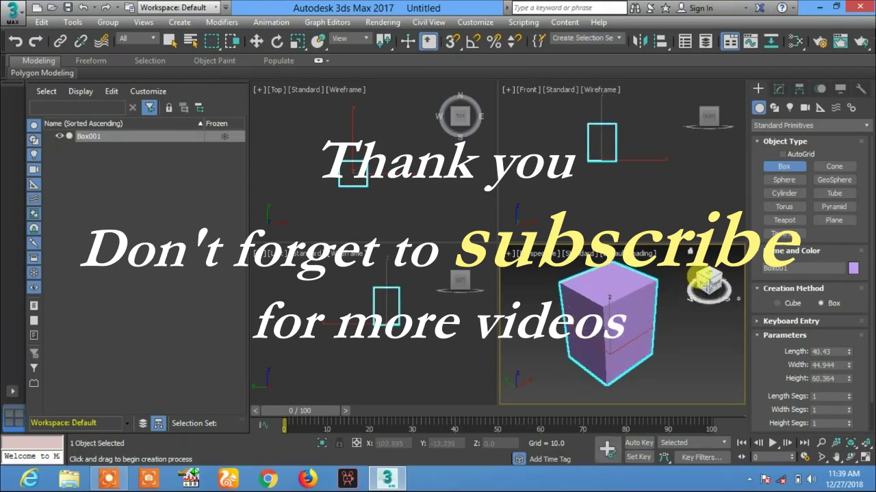
Maximize the Perspective view, pan the box centre-right, and add two geospheres around it.
click(705, 277)
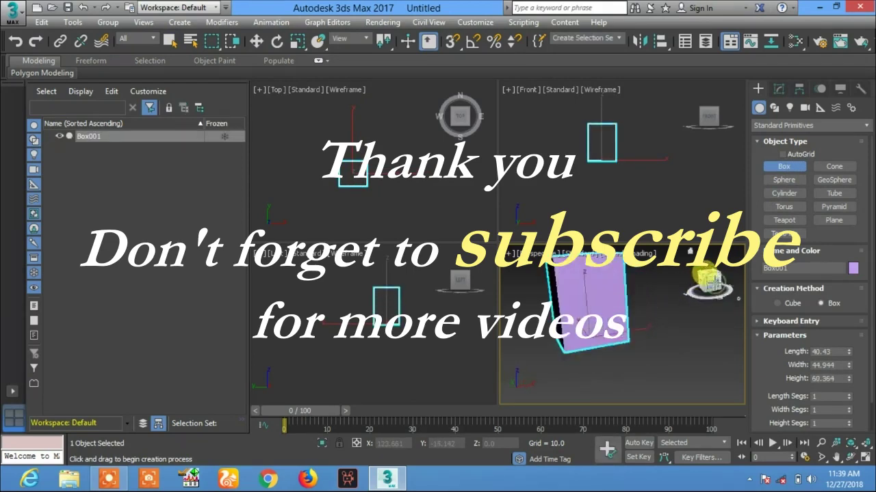
click(866, 460)
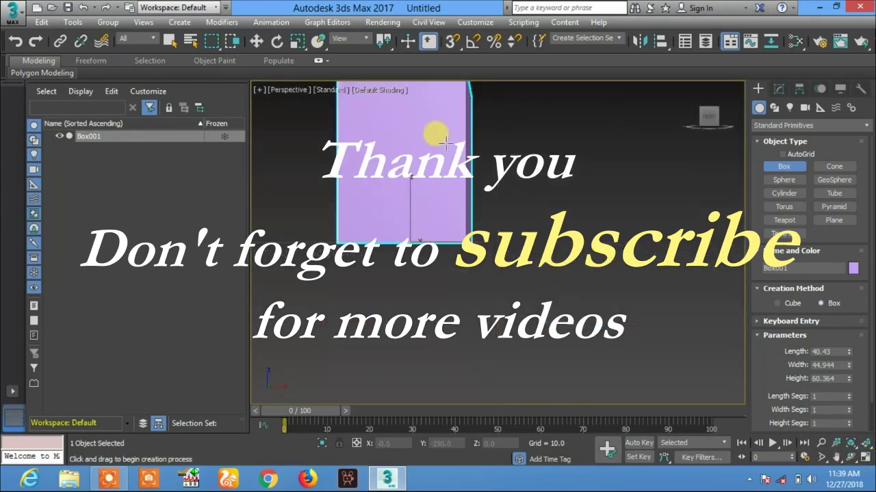
click(836, 456)
drag(477, 227, 568, 321)
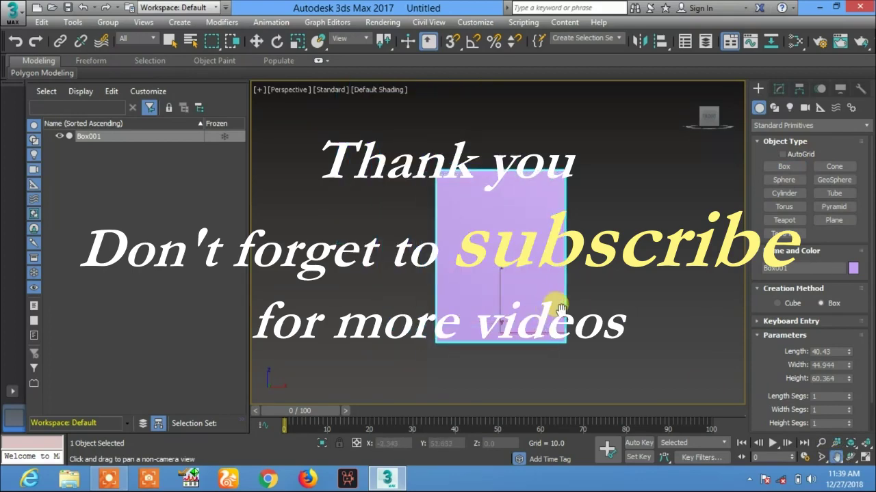
click(833, 179)
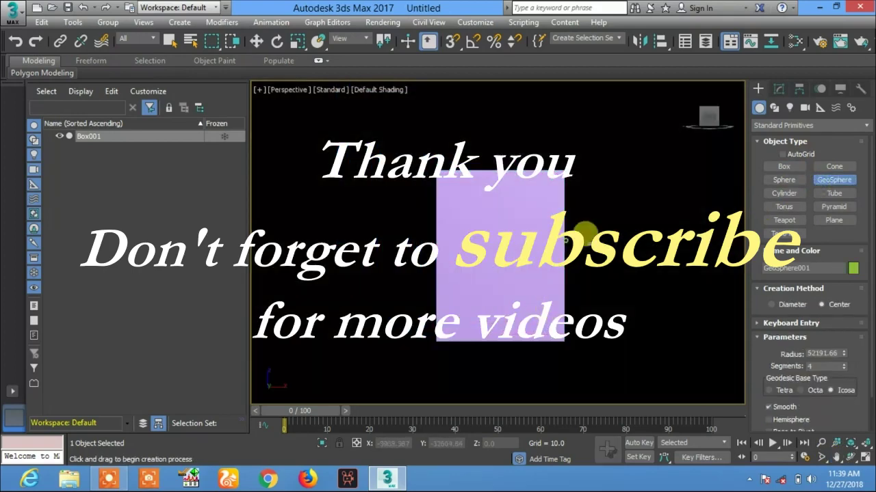
mouse_move(627, 272)
mouse_down()
mouse_move(615, 255)
mouse_move(620, 272)
mouse_move(624, 238)
mouse_up()
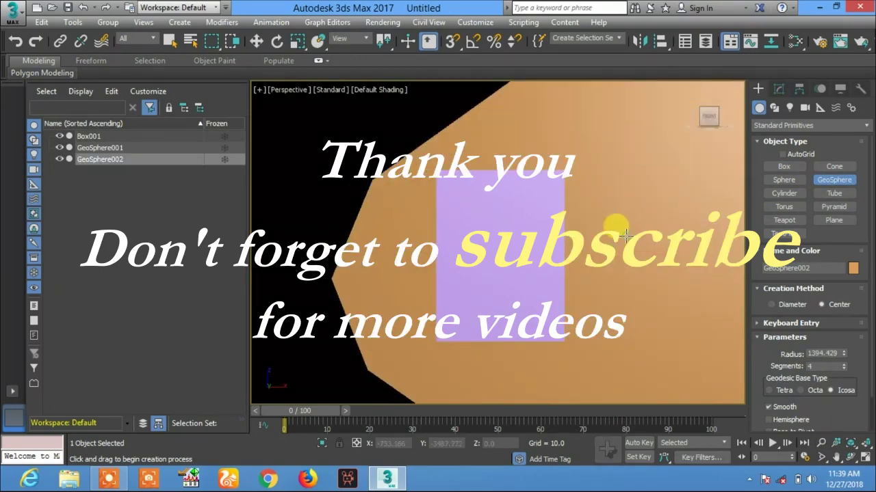
right_click(625, 236)
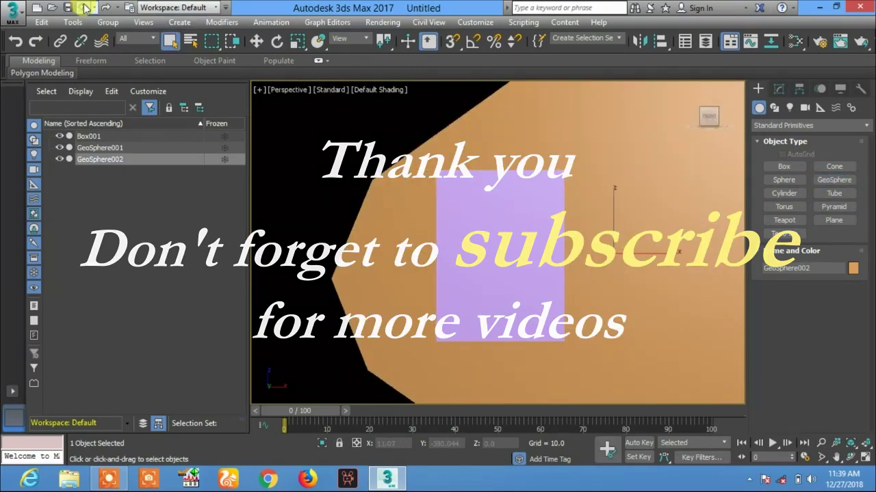
Undo three times to remove both geospheres and the box.
click(83, 8)
click(84, 8)
click(83, 7)
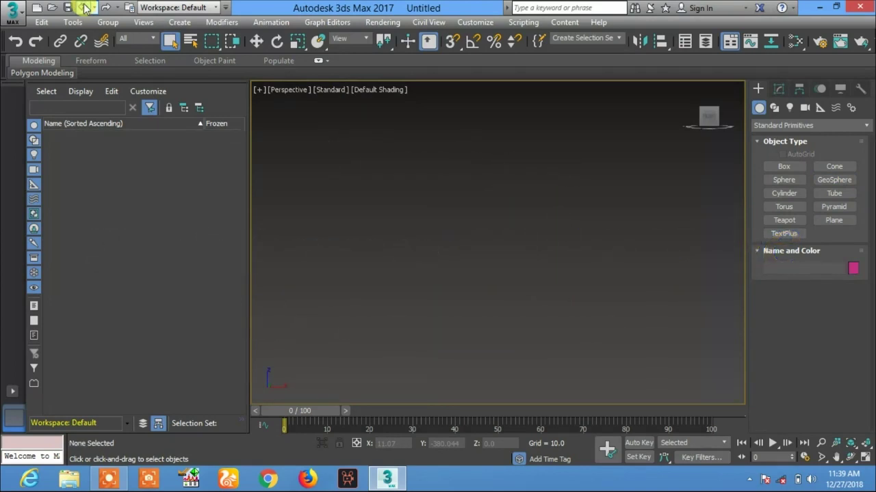
Create a Bip001 biped from Systems, play its animation, and narrow the Scene Explorer.
click(775, 108)
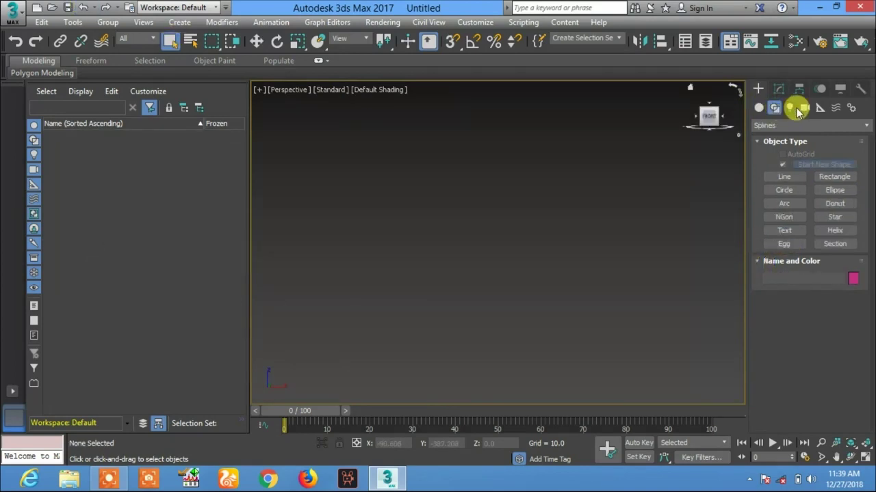
click(820, 108)
click(836, 108)
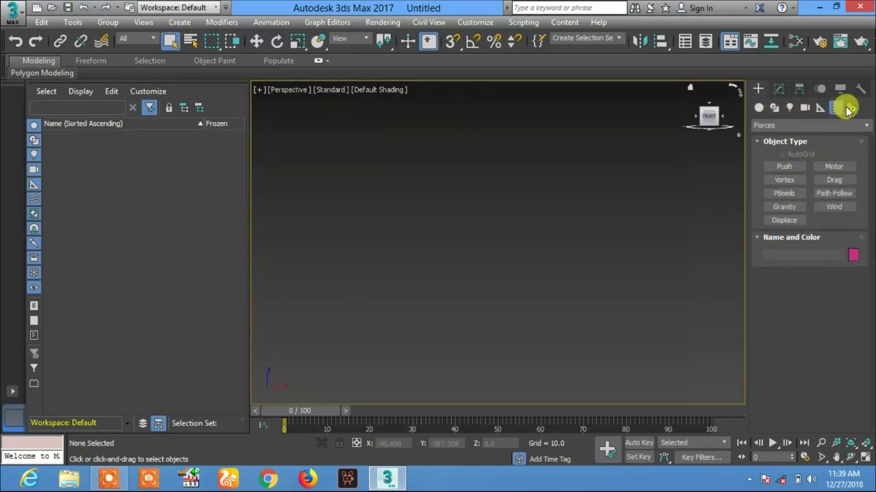
click(849, 108)
click(784, 180)
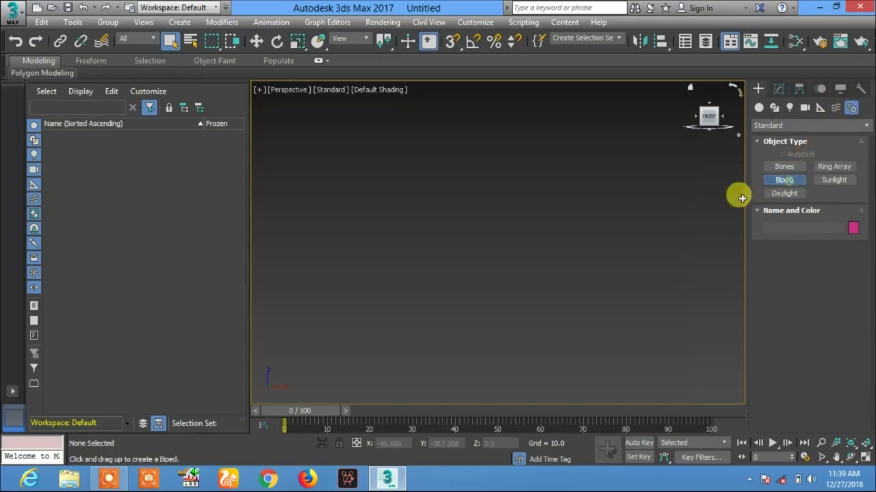
drag(482, 262, 461, 136)
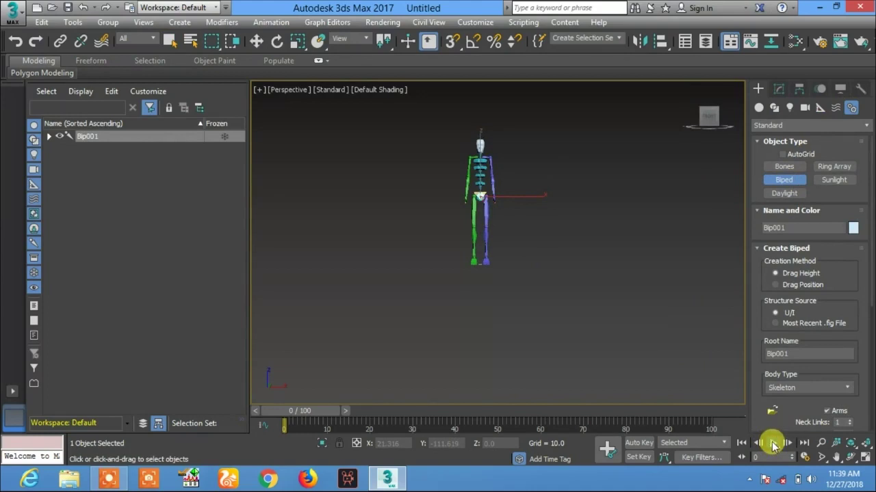
click(774, 444)
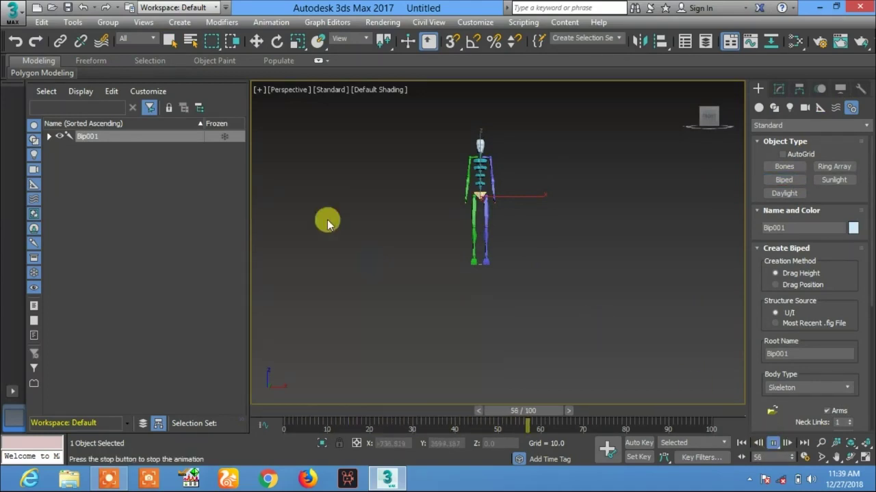
drag(245, 87, 193, 93)
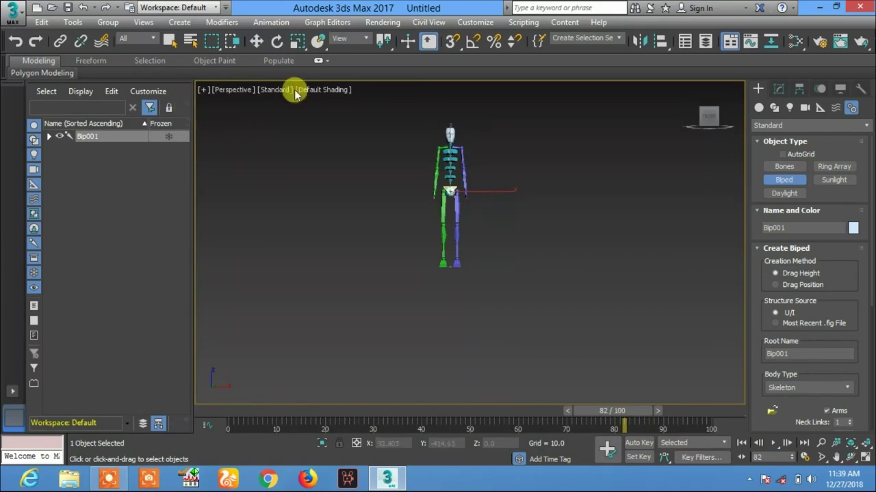
click(858, 10)
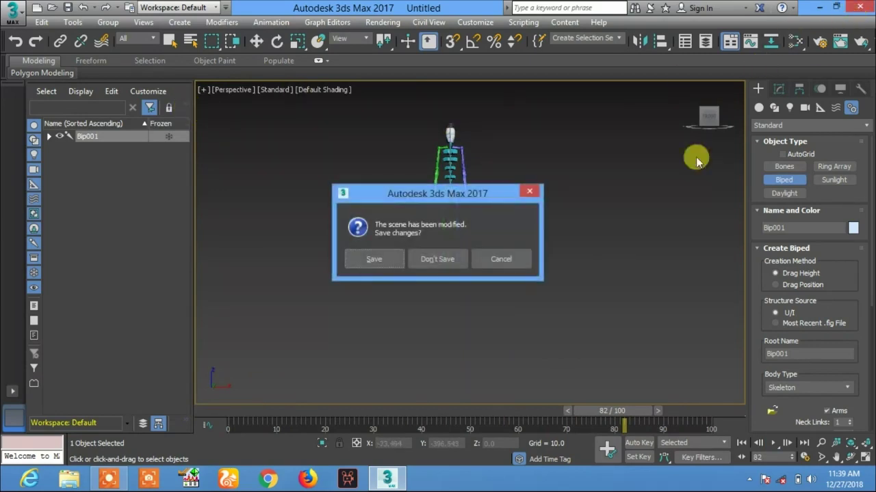
click(439, 259)
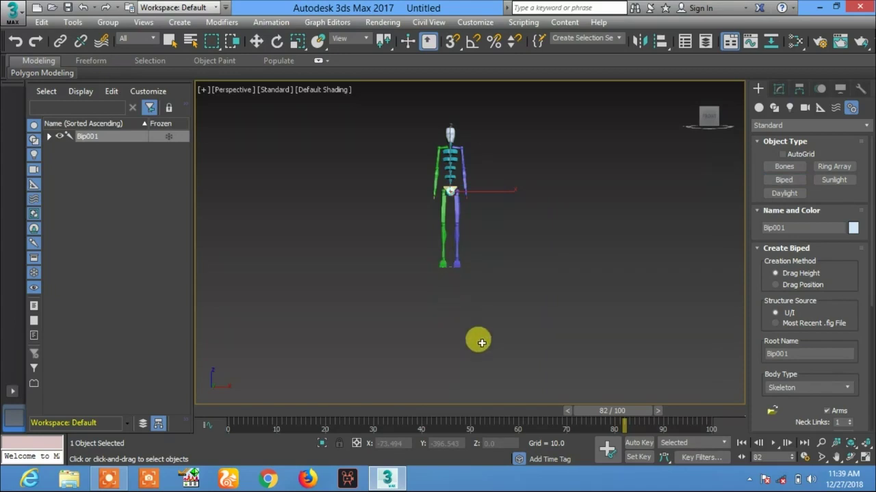